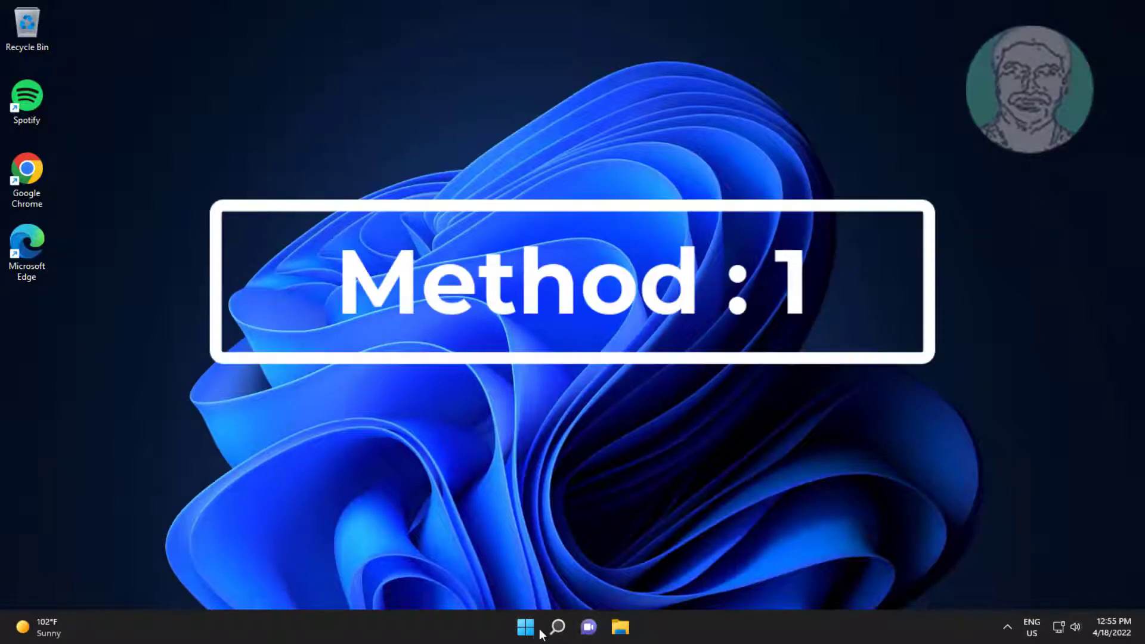
Open Device Manager through a Windows search for 'device manager'
{"action": "left_click", "coordinate": [556, 626]}
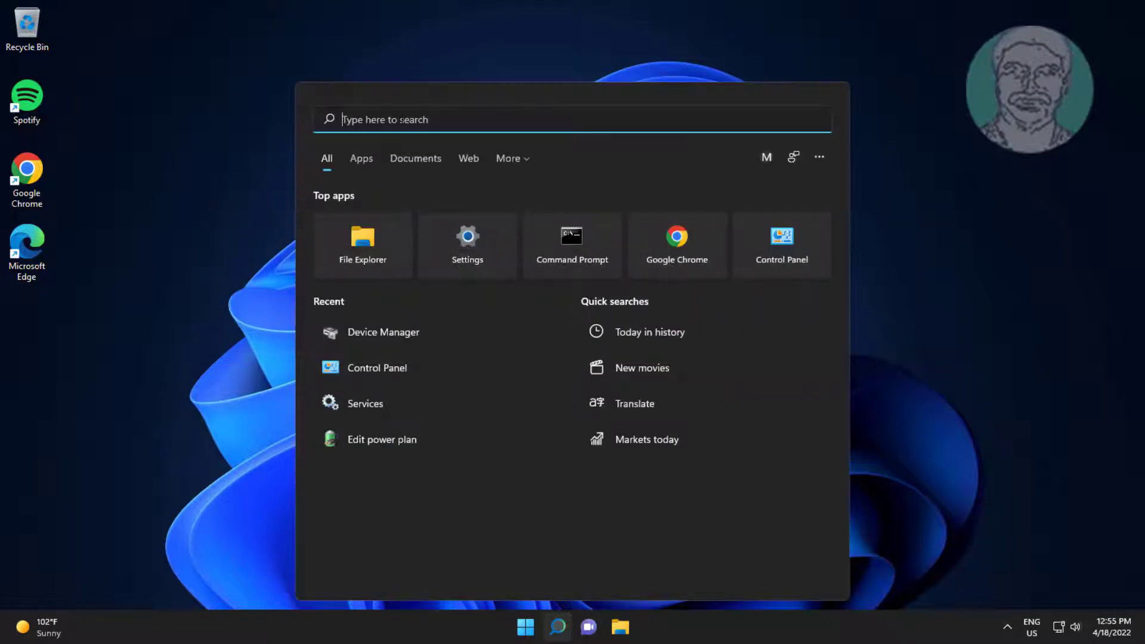
{"action": "type", "text": "device"}
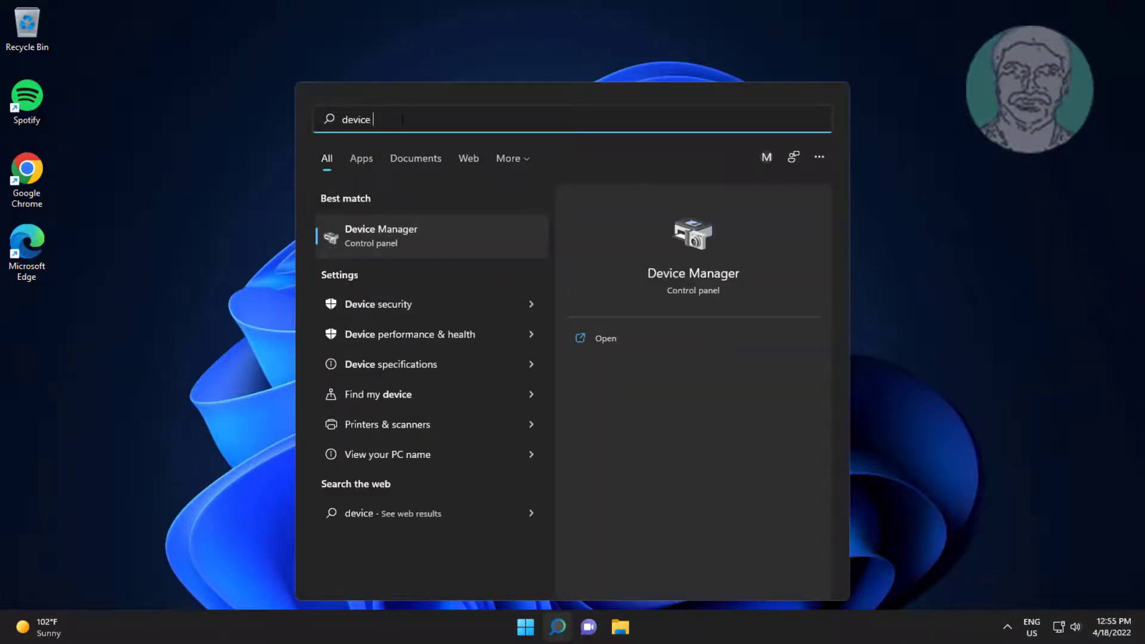
{"action": "type", "text": " manager"}
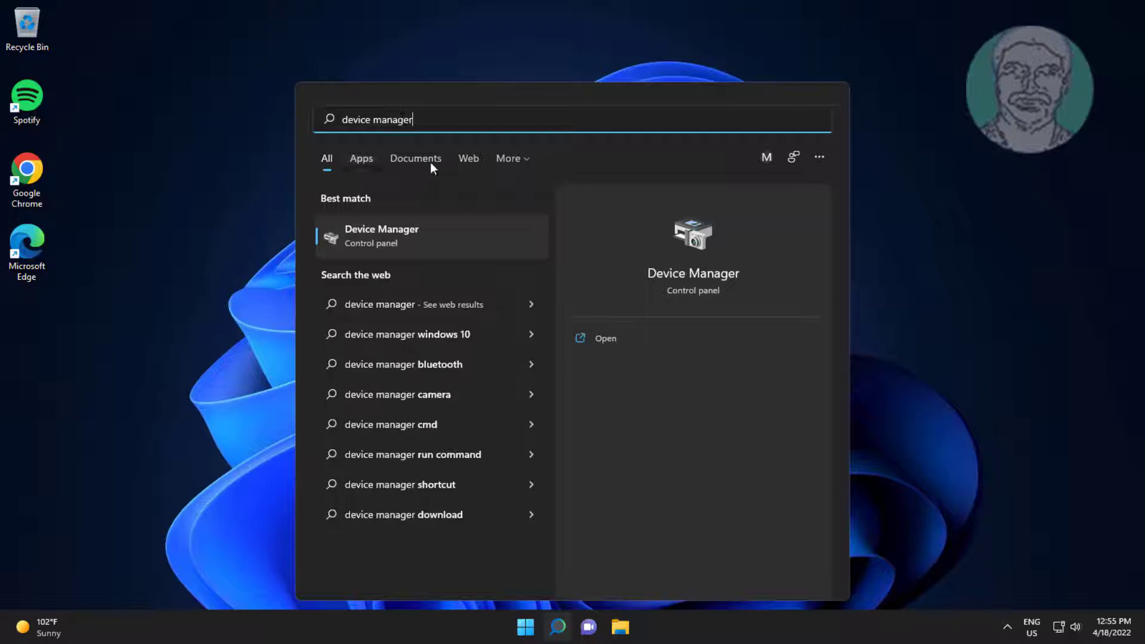
{"action": "left_click", "coordinate": [399, 231]}
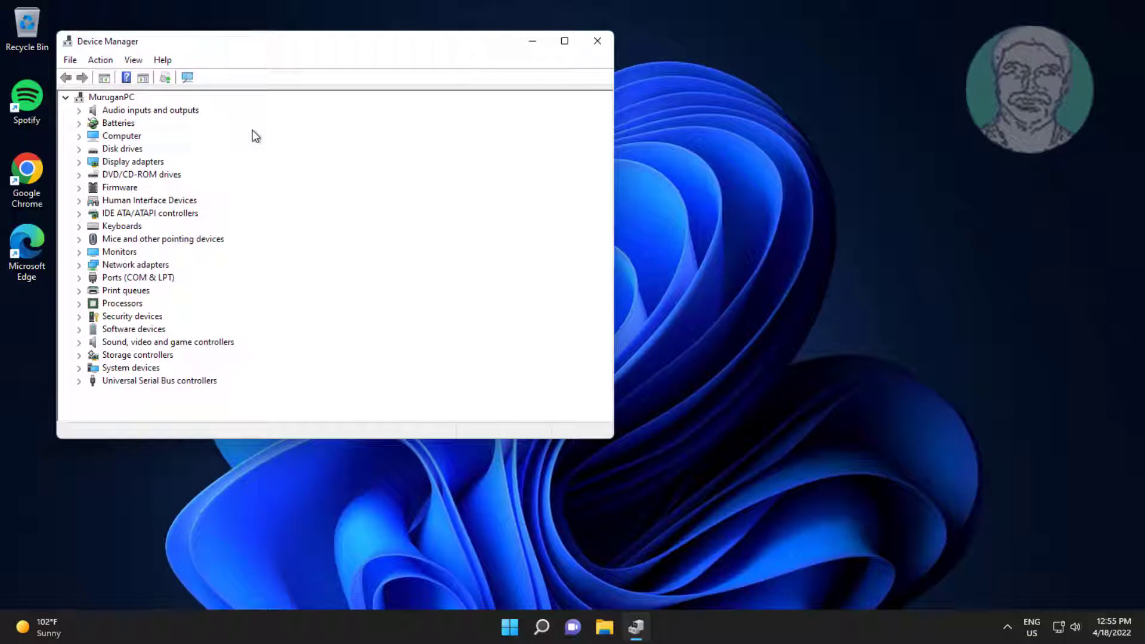
Search automatically for a newer VMware SVGA 3D driver, then go to Windows Update
{"action": "left_click", "coordinate": [106, 164]}
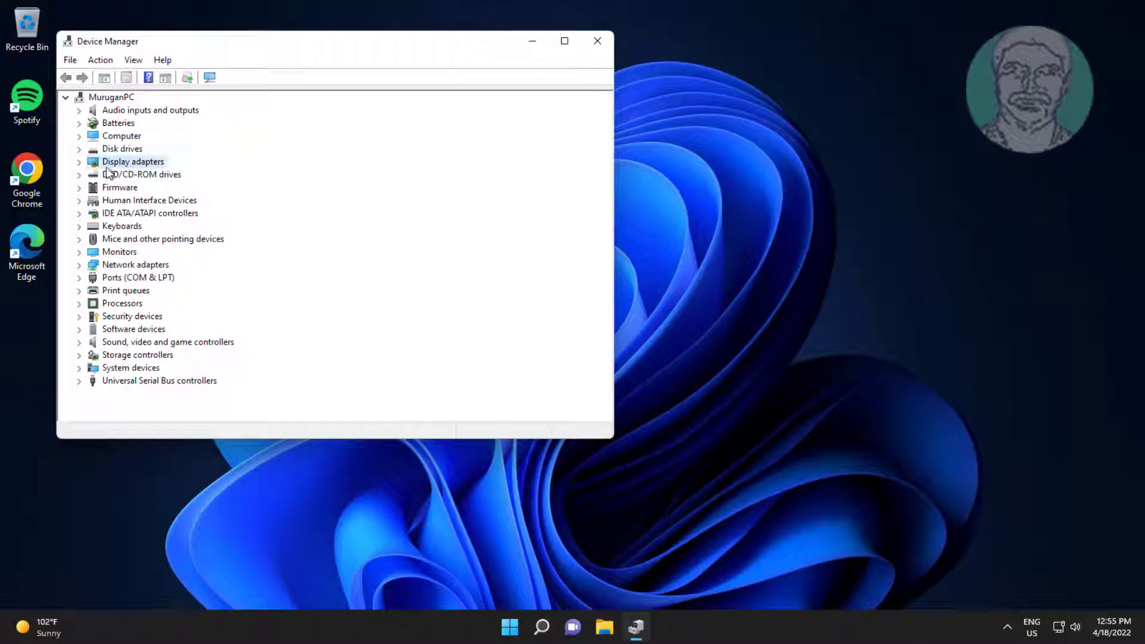
{"action": "left_click", "coordinate": [79, 162]}
{"action": "left_click", "coordinate": [177, 174]}
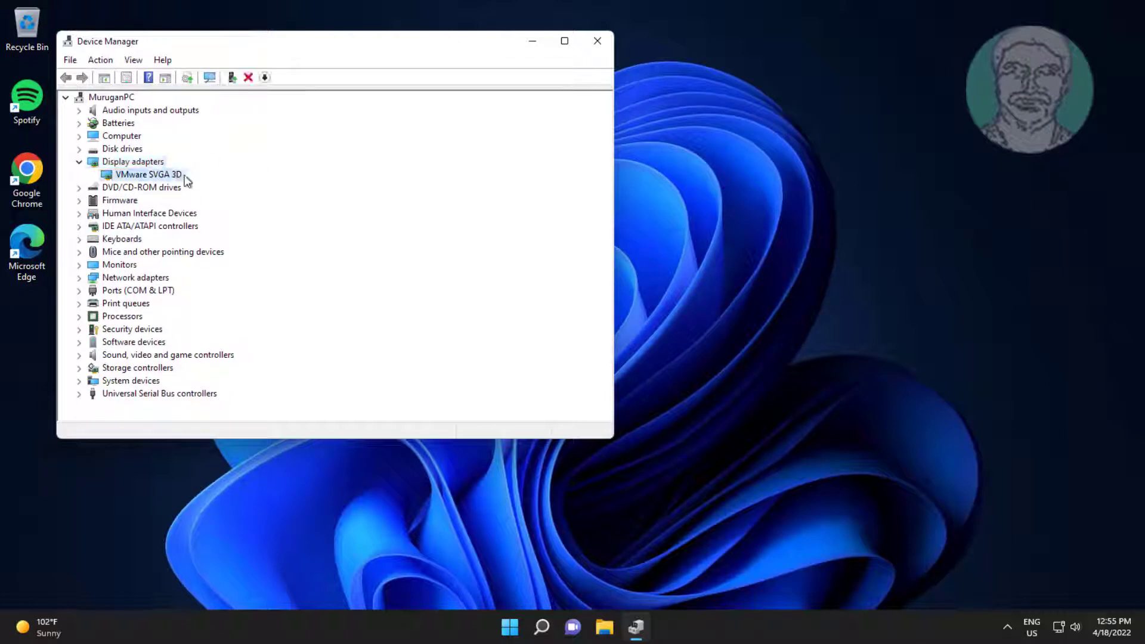
{"action": "right_click", "coordinate": [179, 177]}
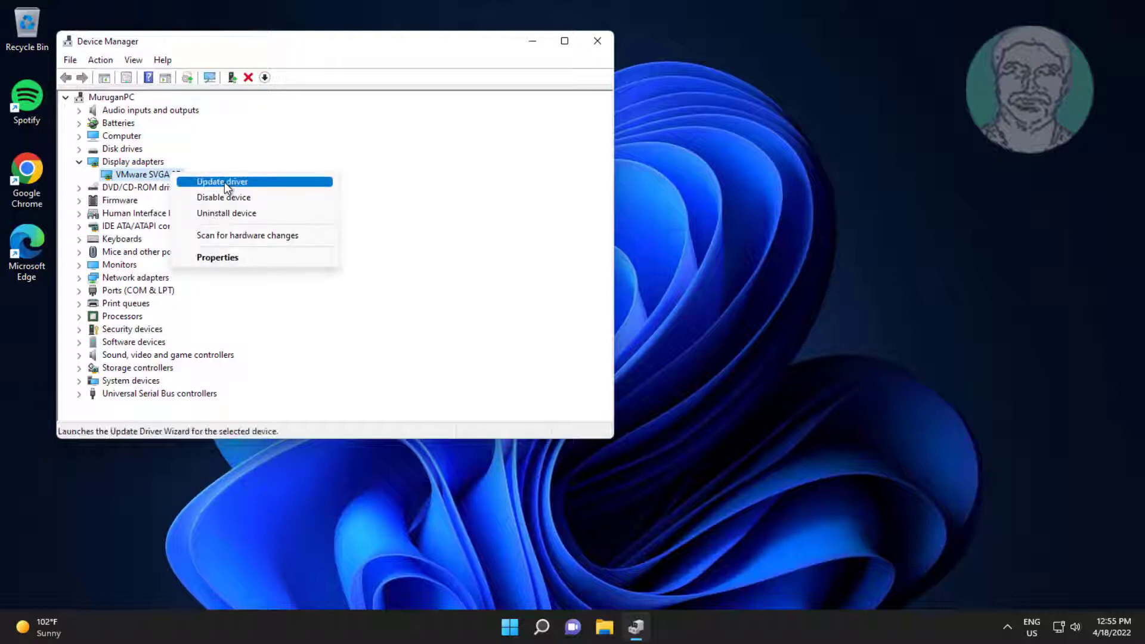
{"action": "left_click", "coordinate": [224, 181]}
{"action": "left_click", "coordinate": [444, 230]}
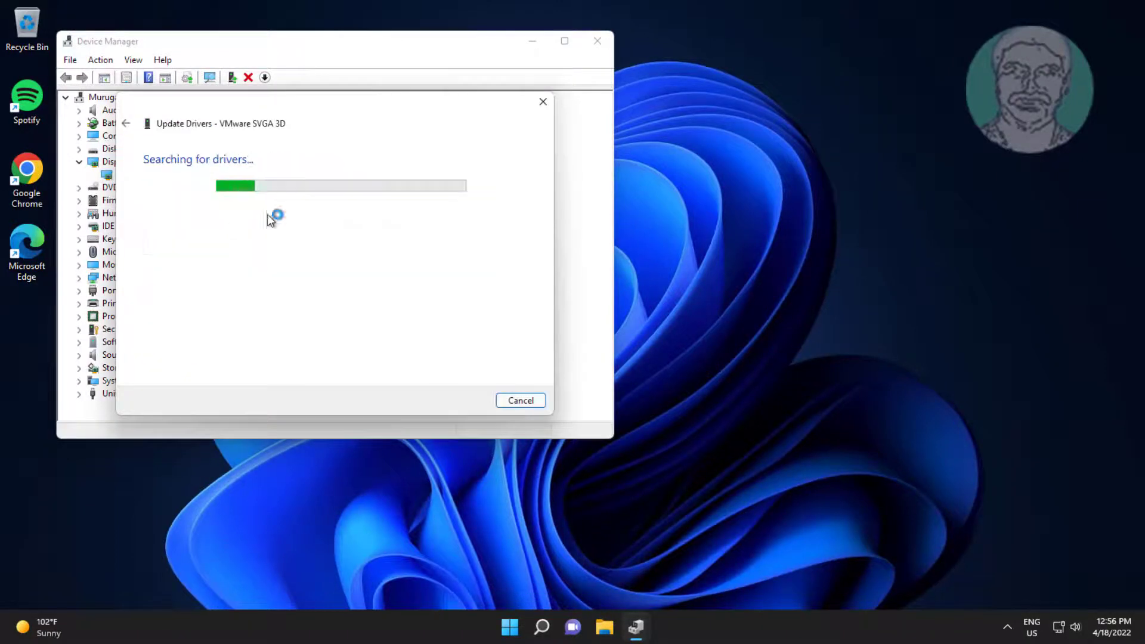
{"action": "left_click", "coordinate": [281, 327]}
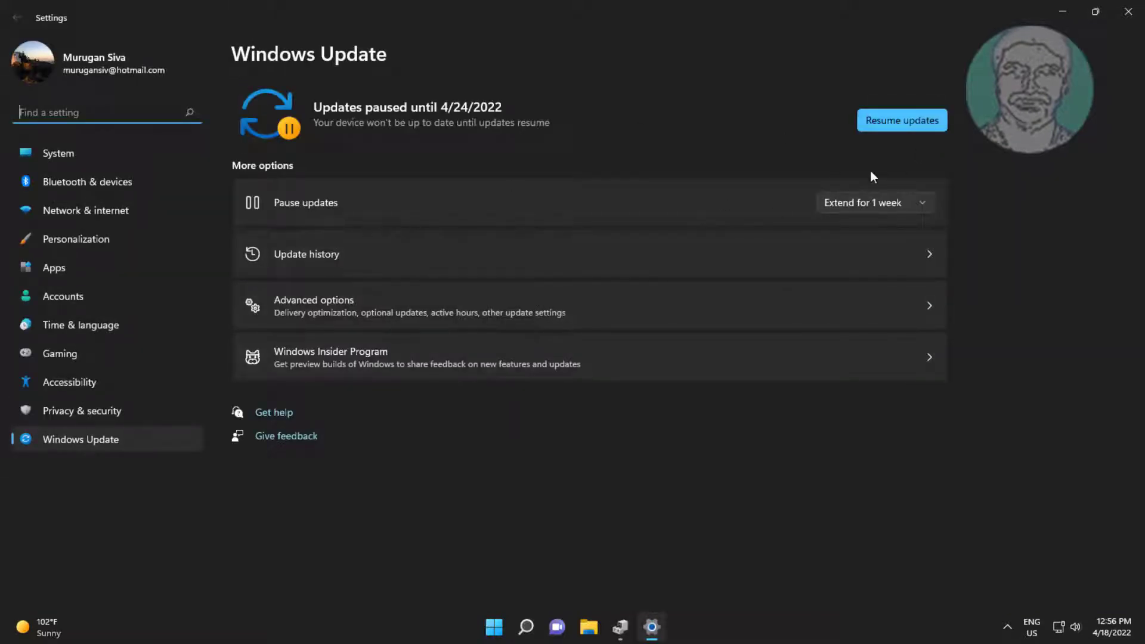
Close Settings and Device Manager, then reopen Device Manager from search
{"action": "left_click", "coordinate": [1128, 11]}
{"action": "left_click", "coordinate": [596, 41]}
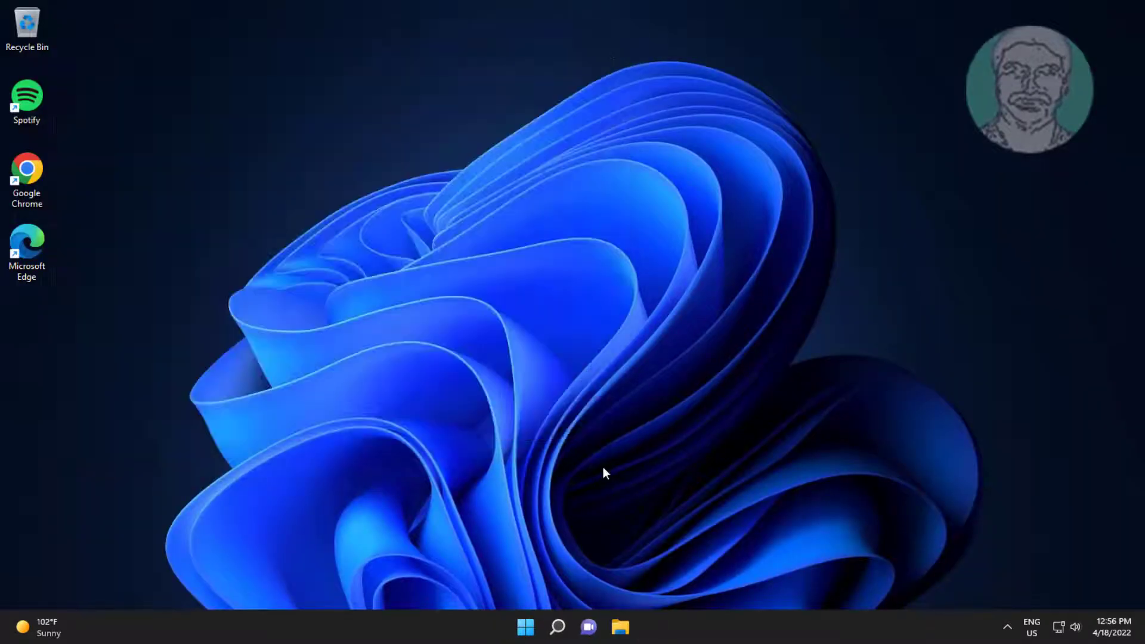
{"action": "left_click", "coordinate": [560, 626]}
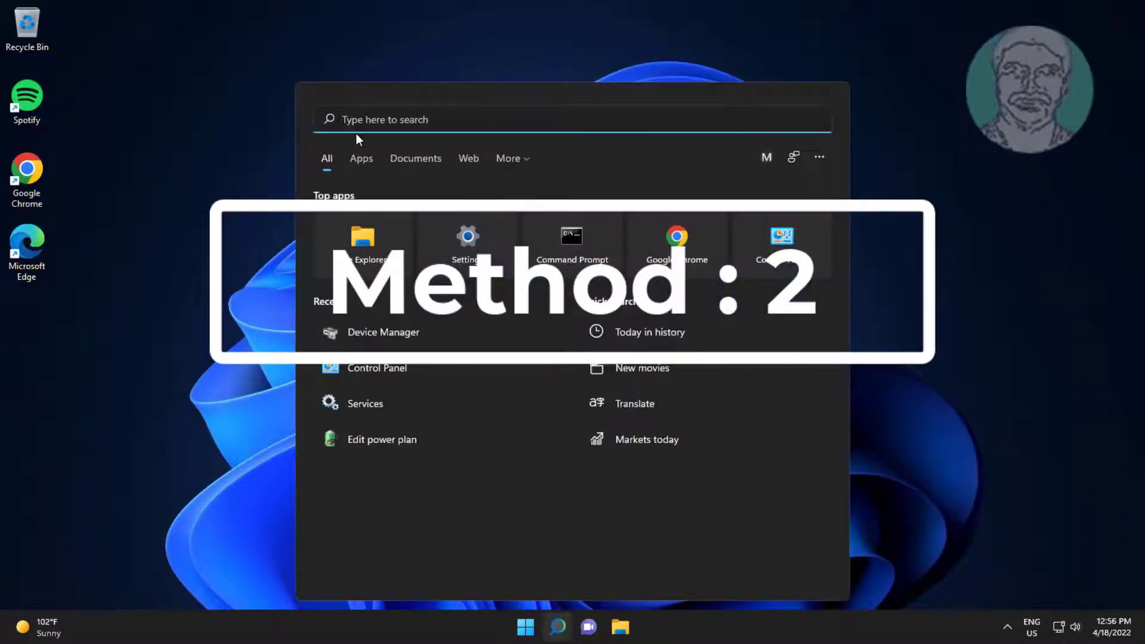
{"action": "type", "text": "device"}
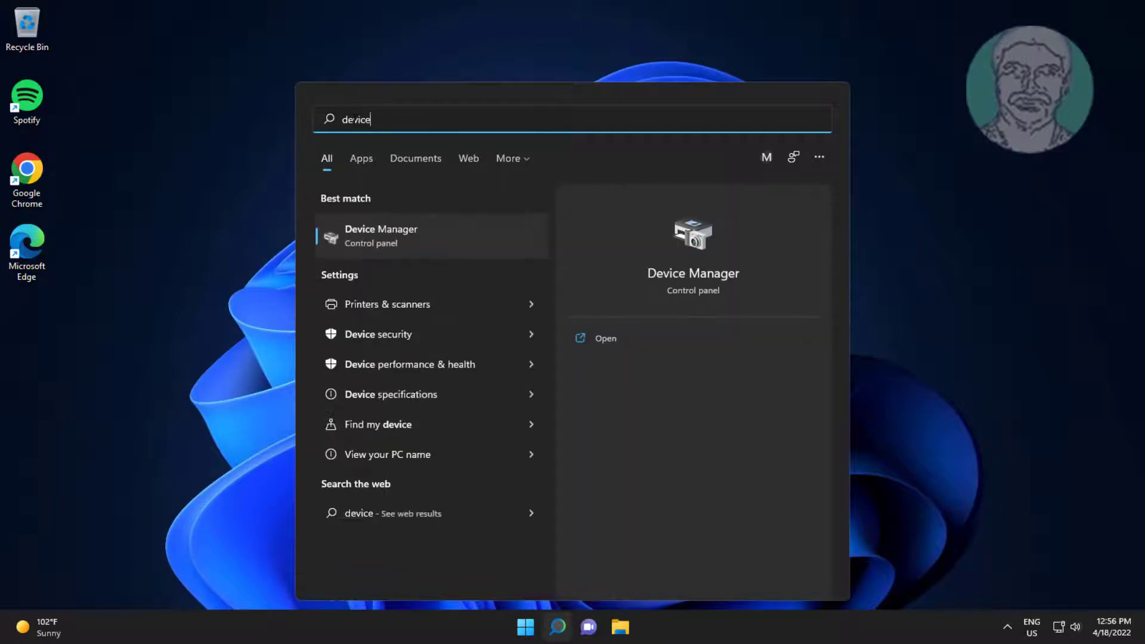
{"action": "type", "text": " manager"}
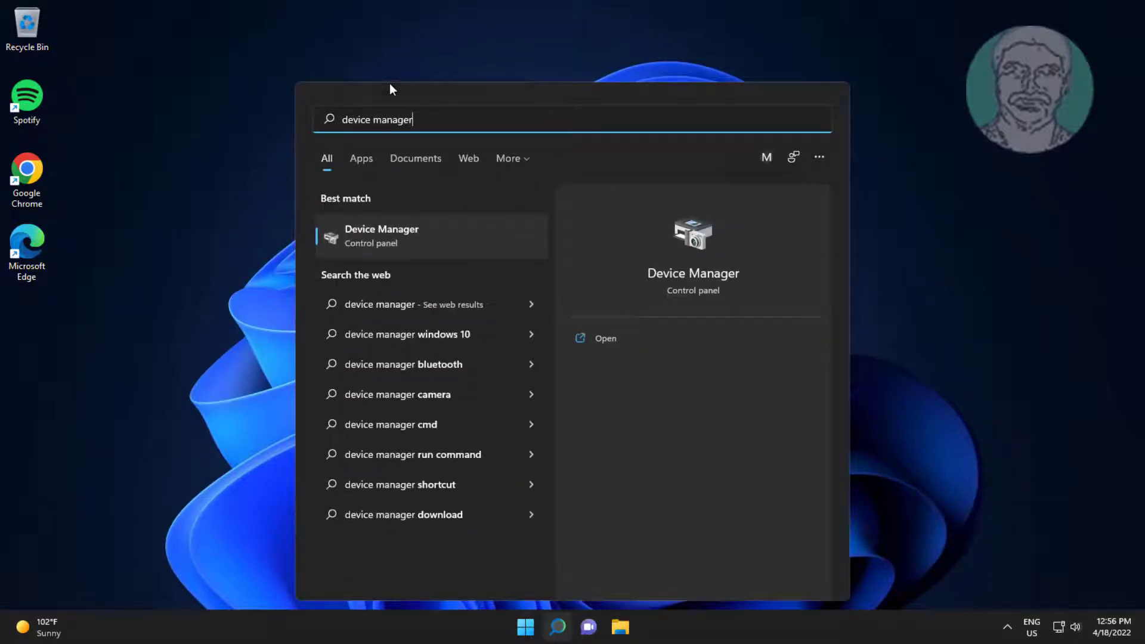
{"action": "left_click", "coordinate": [391, 235]}
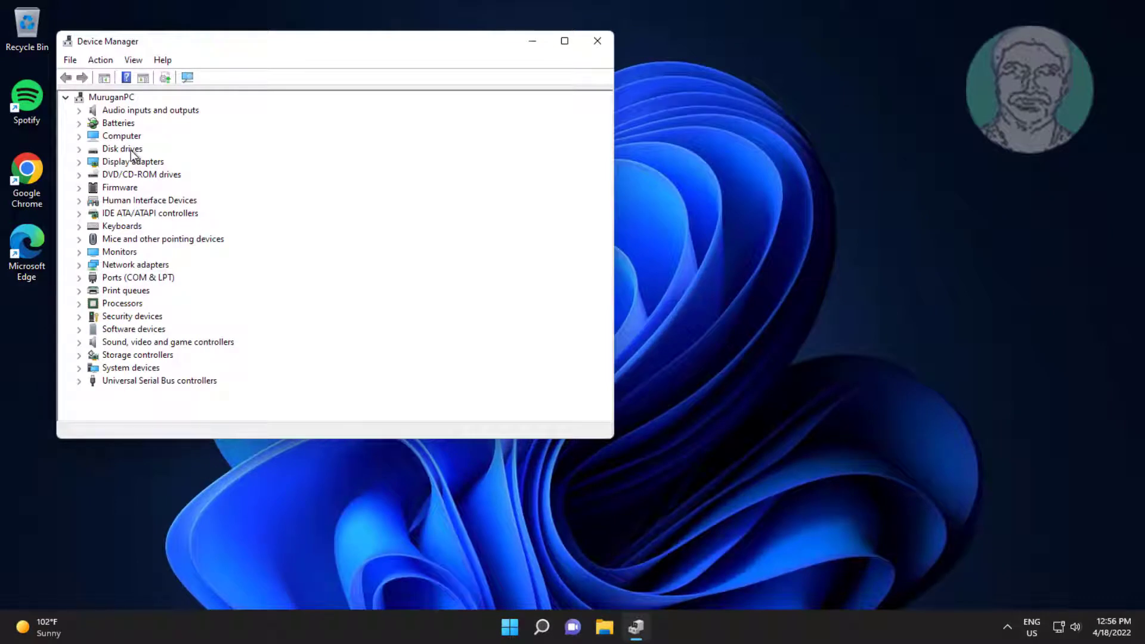
Reinstall VMware SVGA 3D from the computer's driver list, then close Device Manager
{"action": "left_click", "coordinate": [132, 162]}
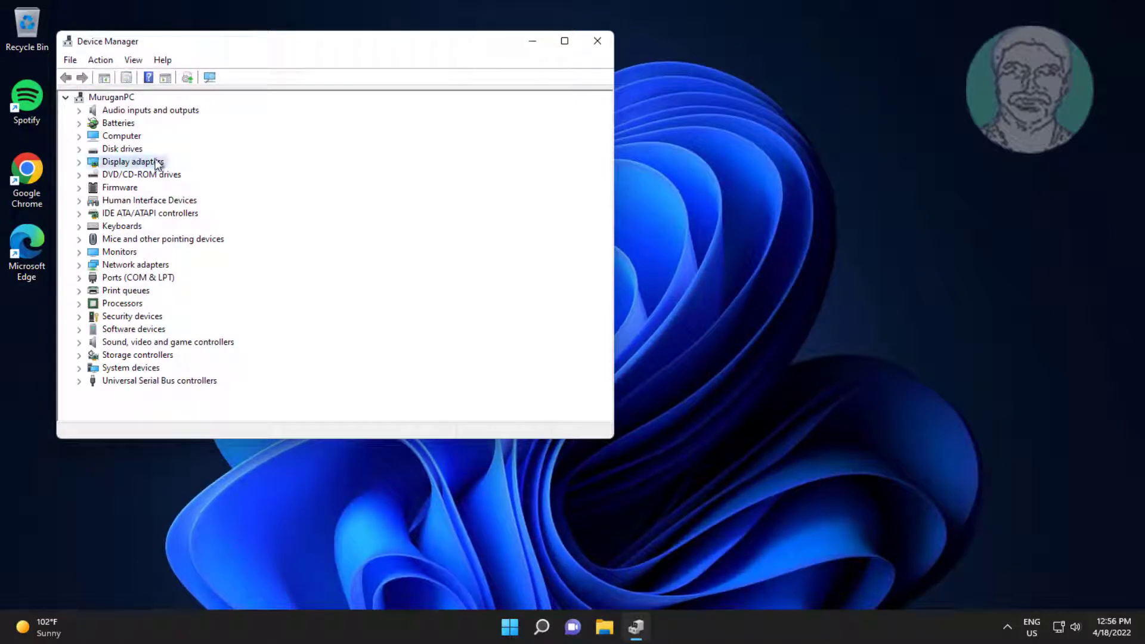
{"action": "left_click", "coordinate": [79, 162]}
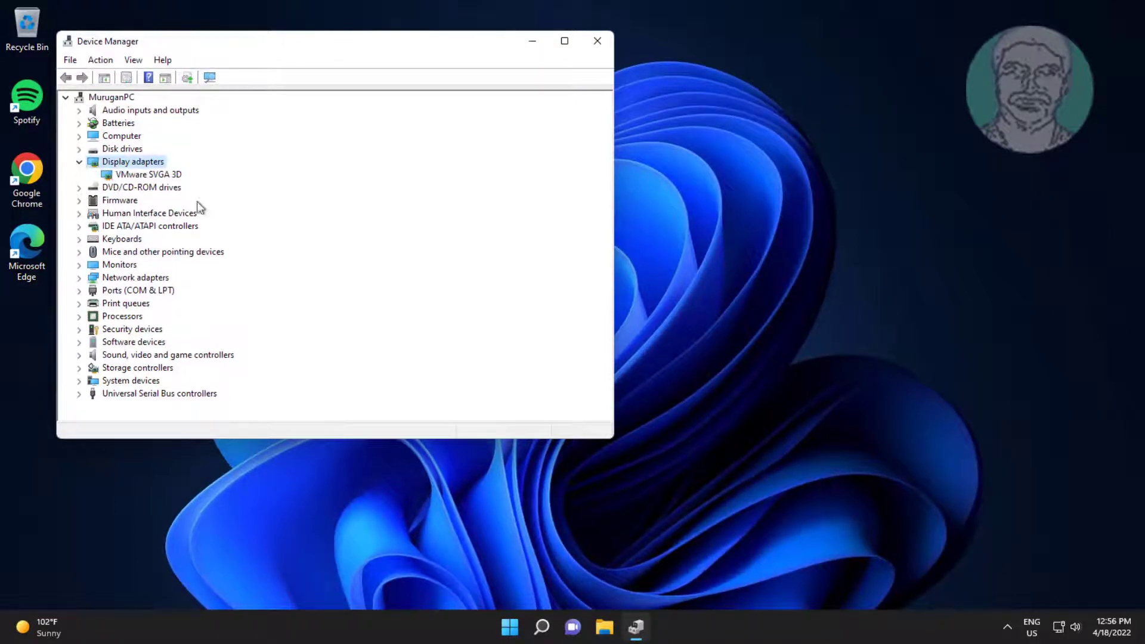
{"action": "left_click", "coordinate": [169, 178]}
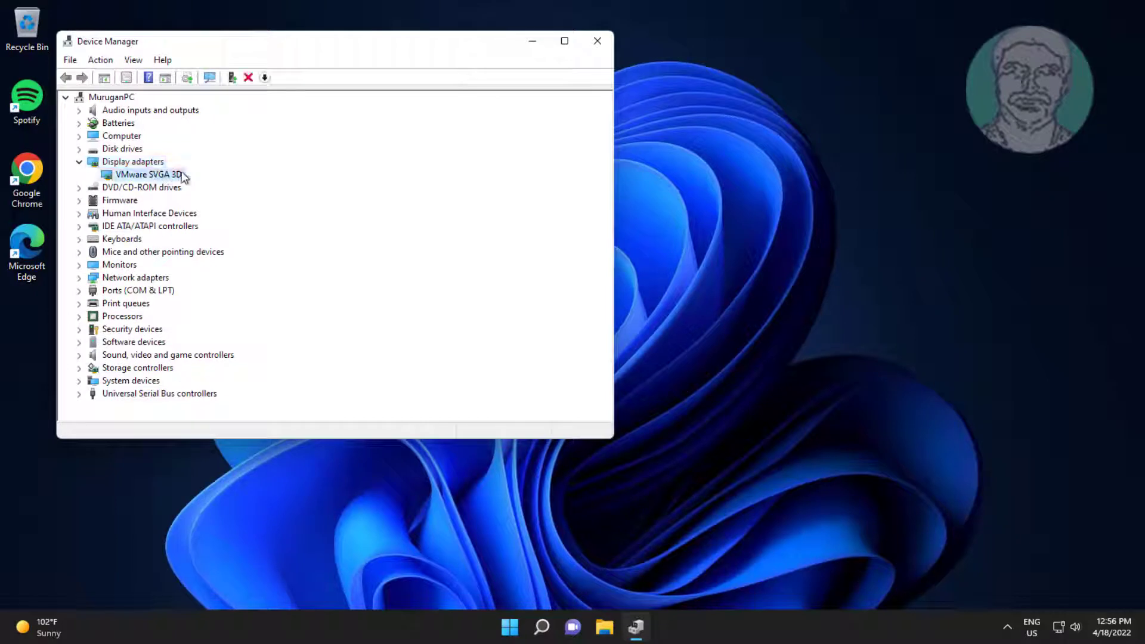
{"action": "right_click", "coordinate": [184, 177]}
{"action": "left_click", "coordinate": [231, 181]}
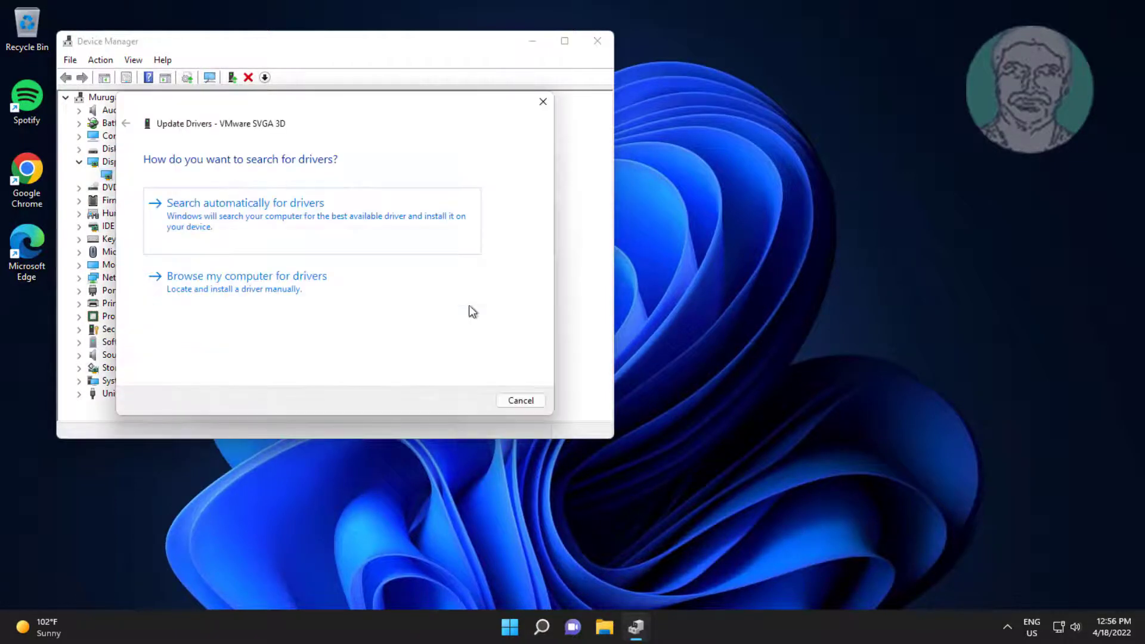
{"action": "left_click", "coordinate": [271, 288]}
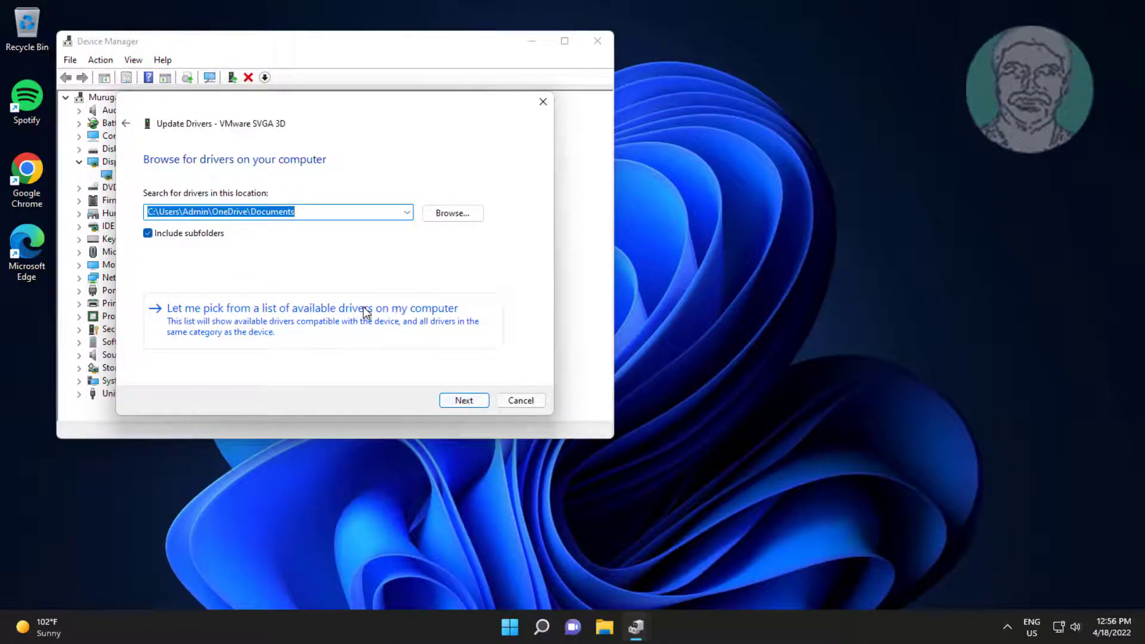
{"action": "left_click", "coordinate": [220, 314]}
{"action": "left_click", "coordinate": [194, 292]}
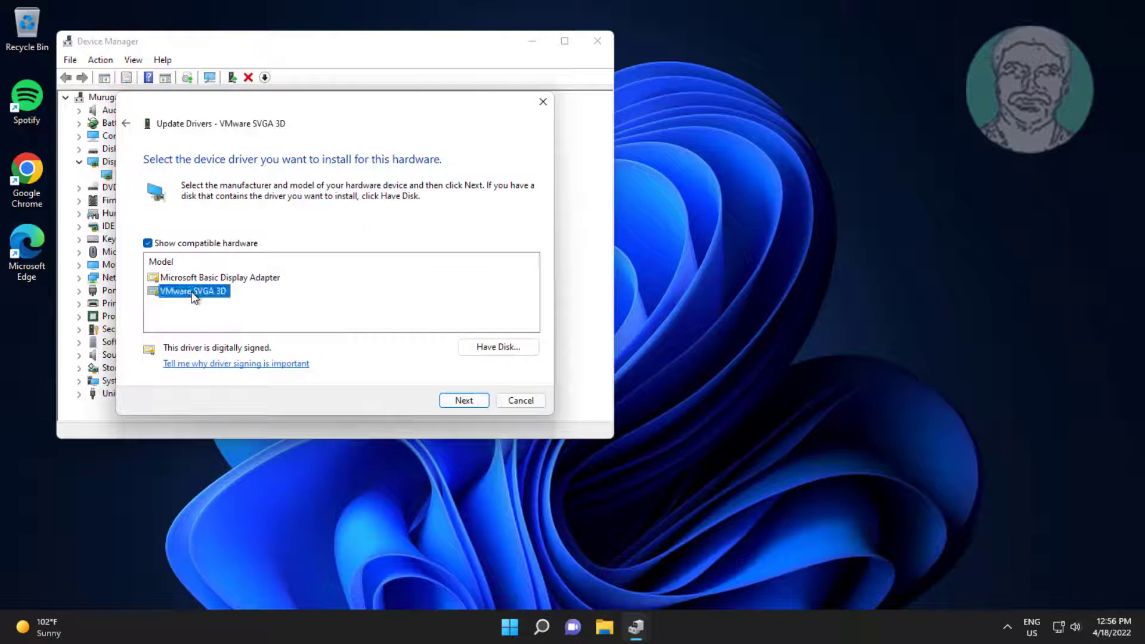
{"action": "left_click", "coordinate": [462, 403]}
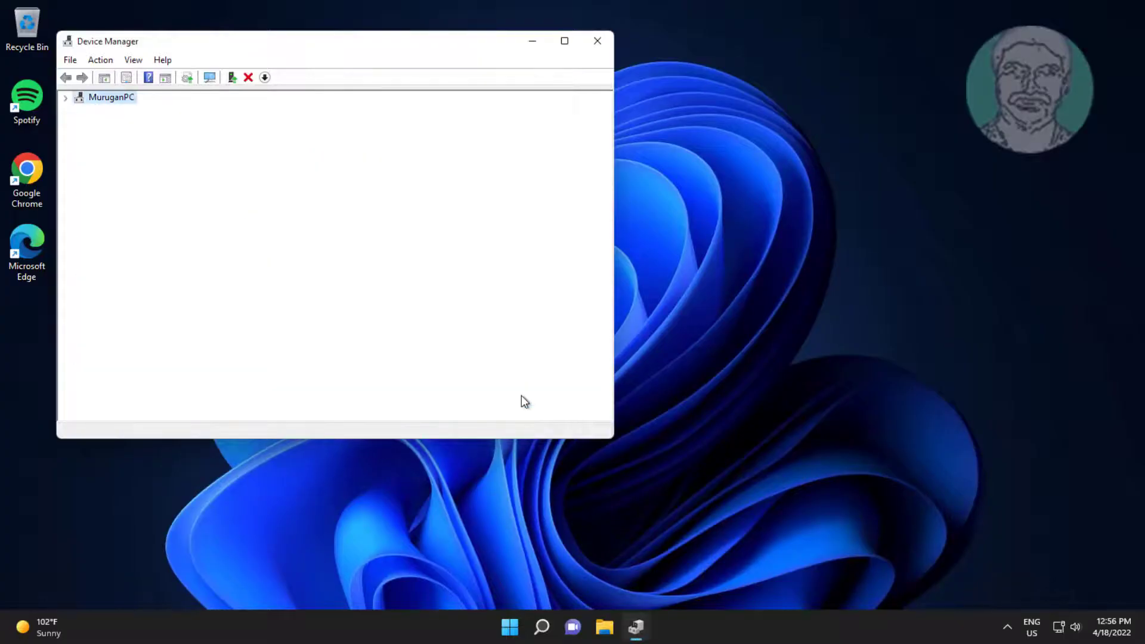
{"action": "left_click", "coordinate": [594, 42]}
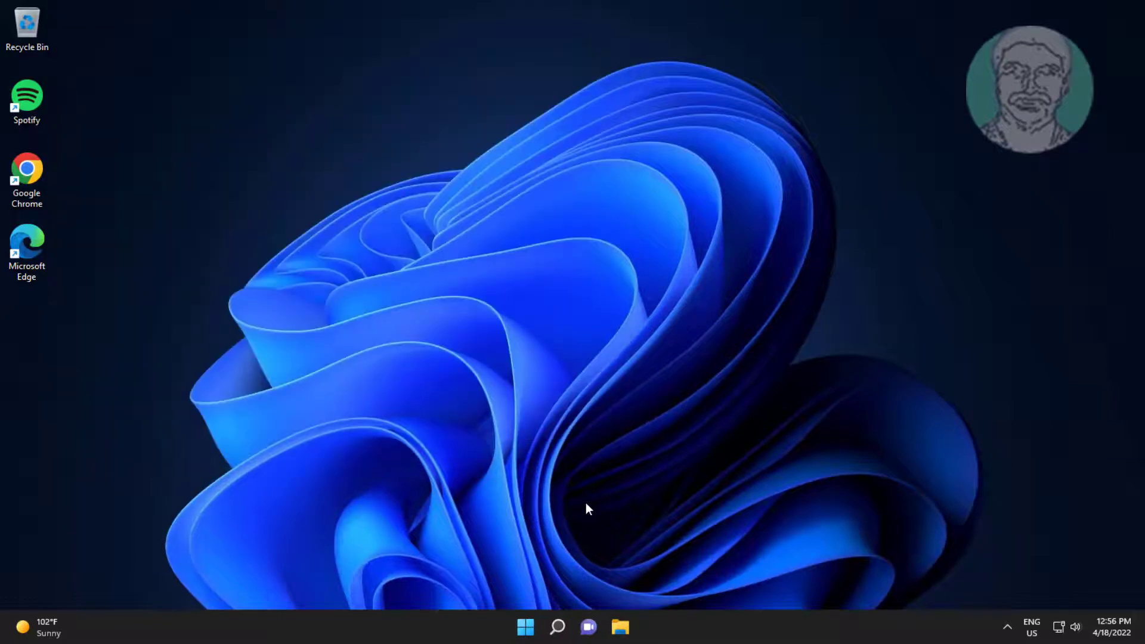
Reopen Device Manager and expand the Display adapters category
{"action": "left_click", "coordinate": [557, 626]}
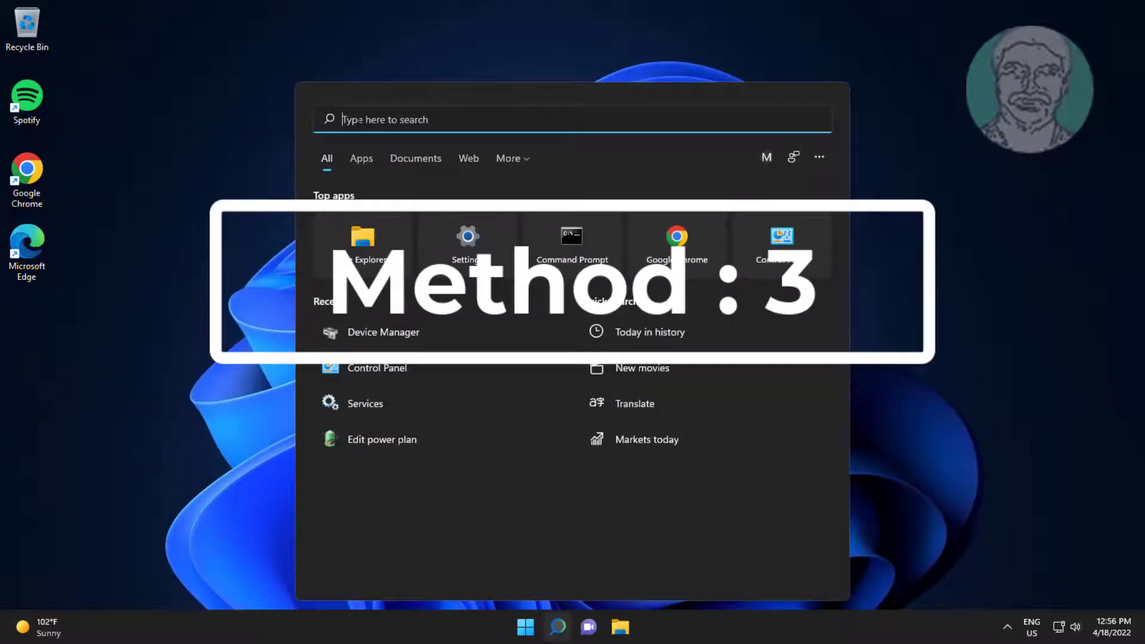
{"action": "type", "text": "device"}
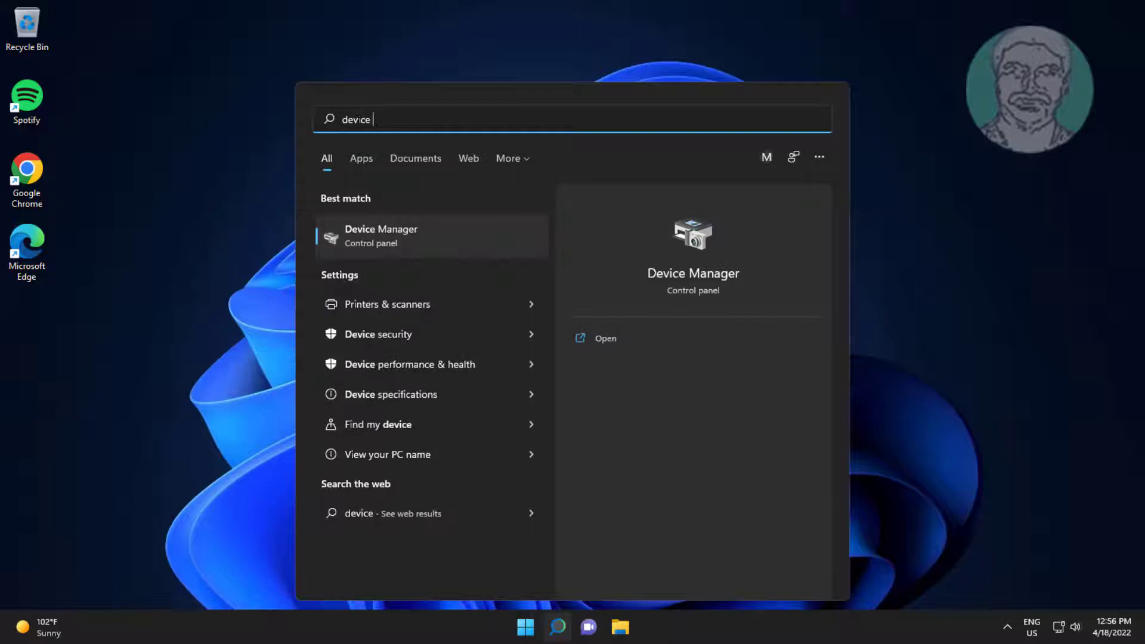
{"action": "type", "text": " manager"}
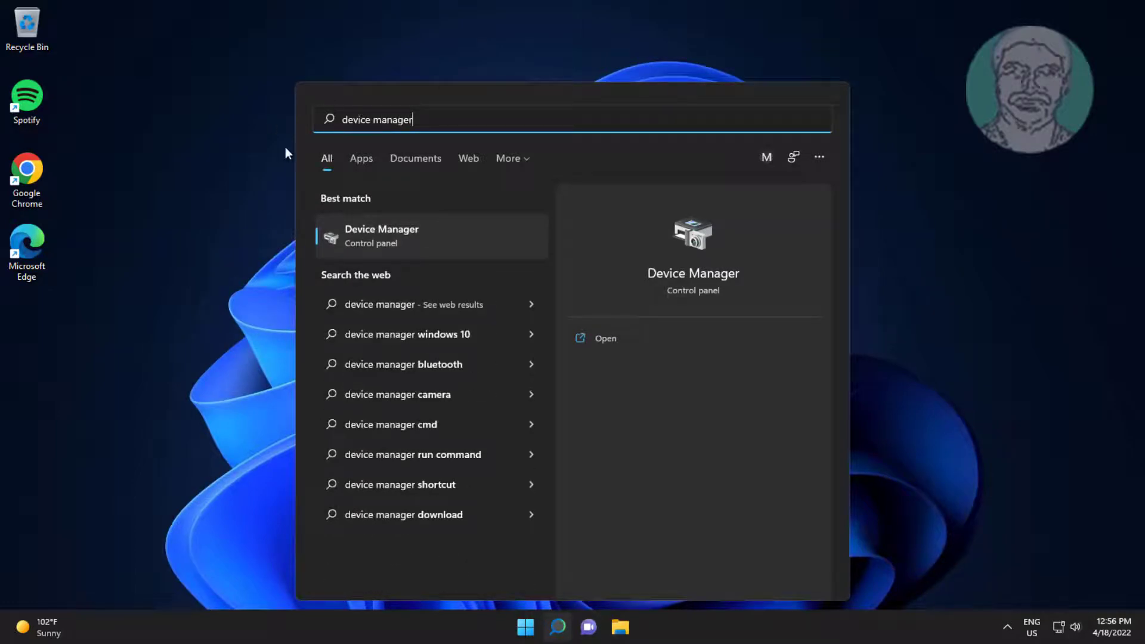
{"action": "left_click", "coordinate": [380, 234]}
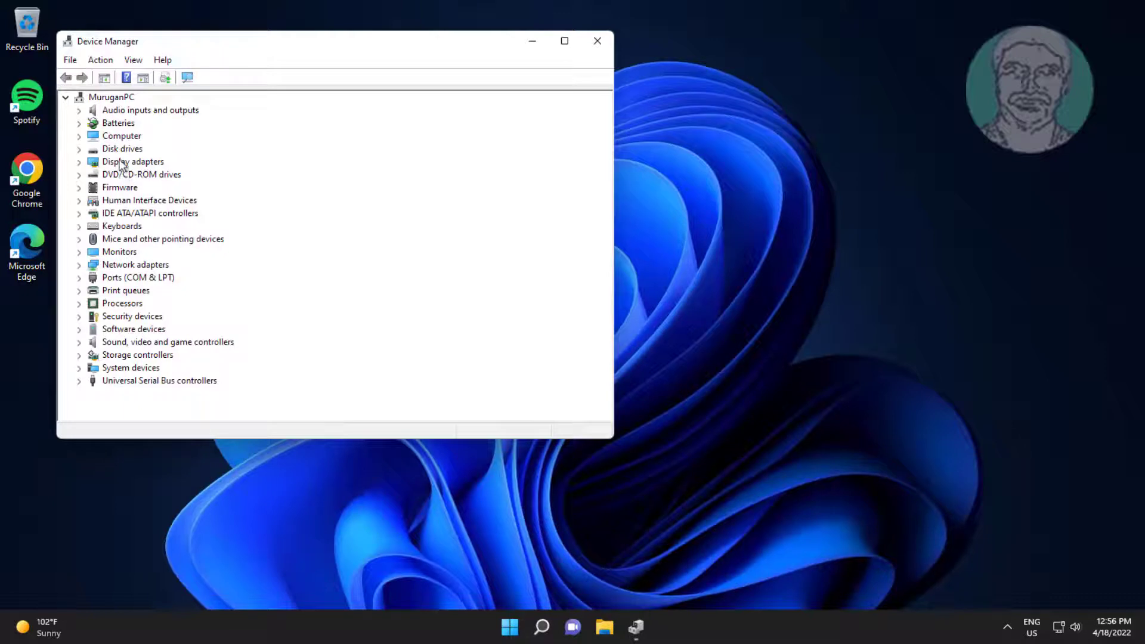
{"action": "left_click", "coordinate": [147, 163]}
{"action": "left_click", "coordinate": [79, 161]}
Uninstall the VMware SVGA 3D adapter and close Device Manager
{"action": "left_click", "coordinate": [146, 175]}
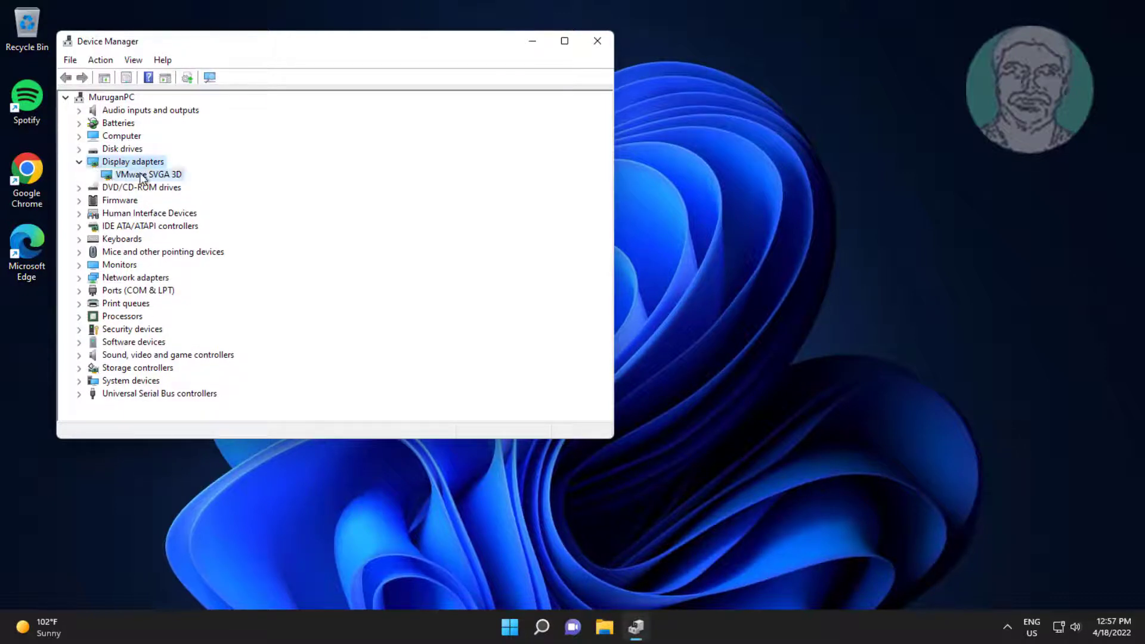
{"action": "right_click", "coordinate": [169, 176]}
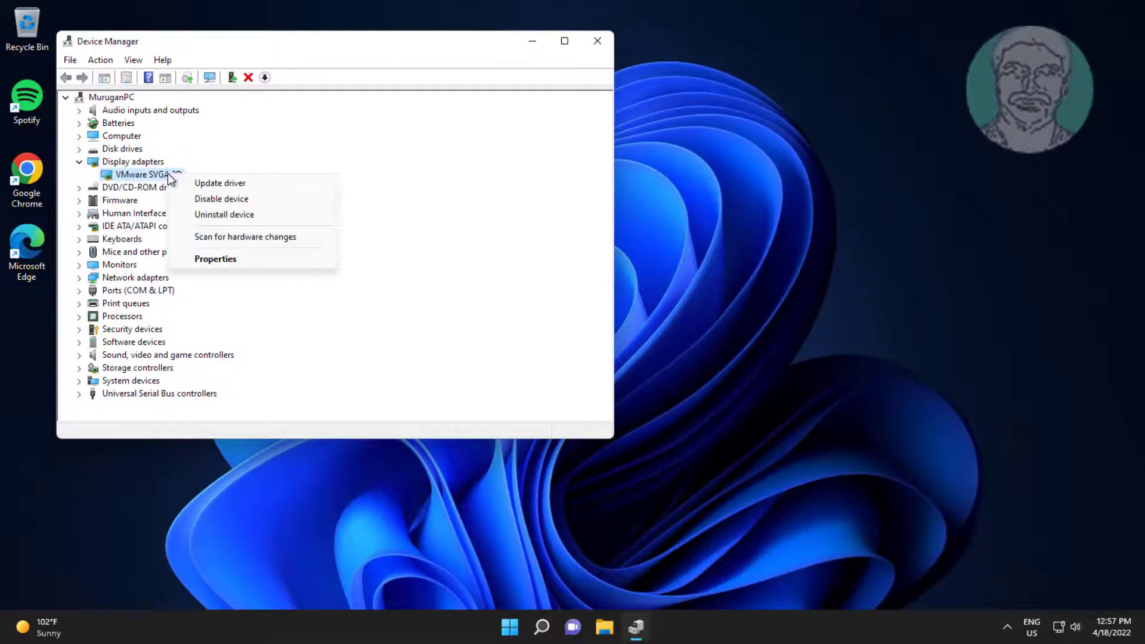
{"action": "left_click", "coordinate": [255, 216]}
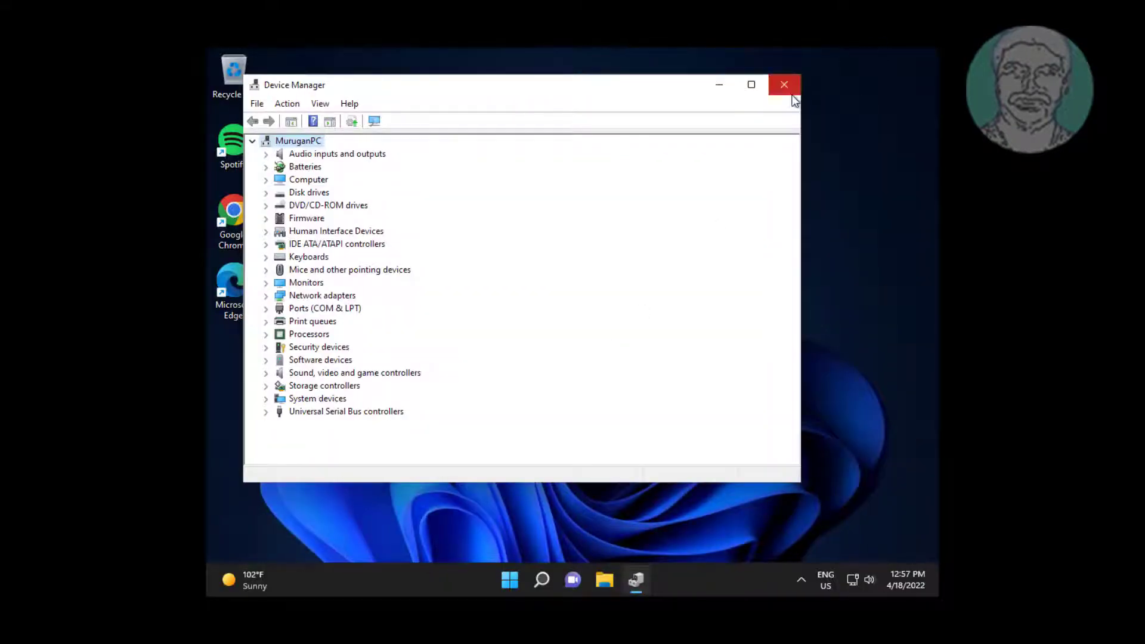
{"action": "left_click", "coordinate": [784, 85]}
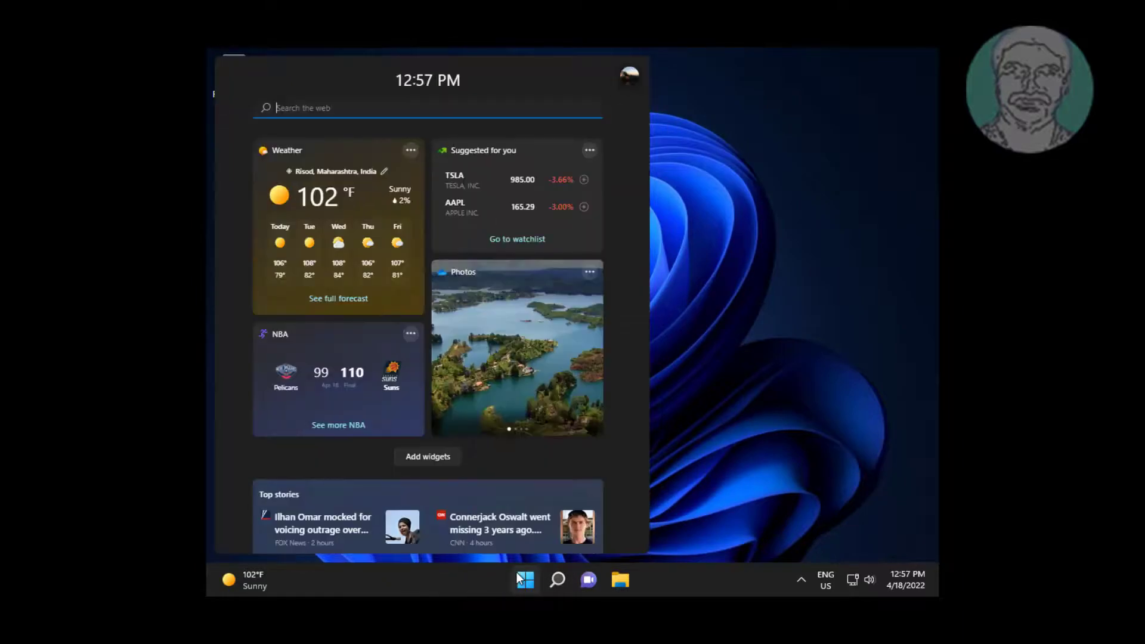
{"action": "left_click", "coordinate": [806, 461]}
{"action": "left_click", "coordinate": [524, 582]}
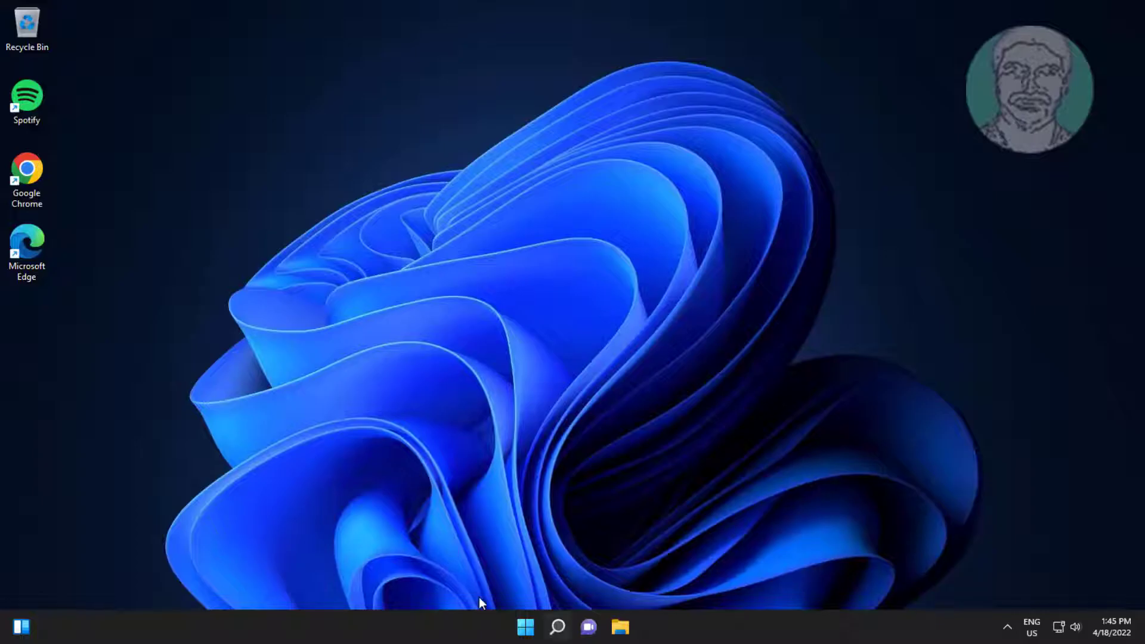
View Windows Update's Optional updates page under Advanced options, which lists none available
{"action": "left_click", "coordinate": [526, 628]}
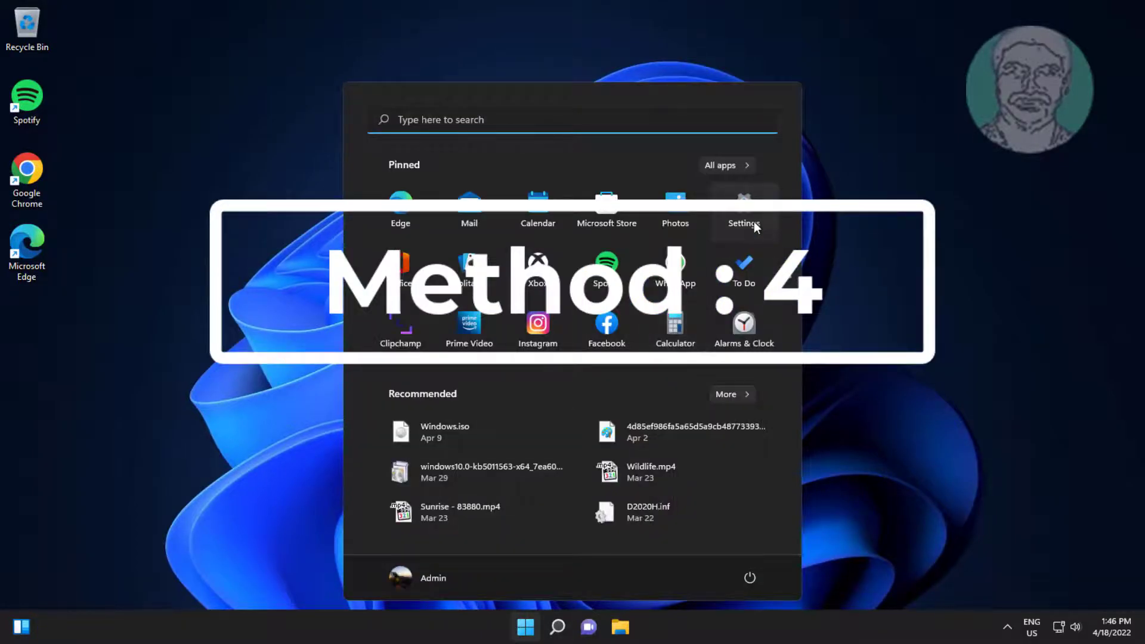
{"action": "left_click", "coordinate": [734, 205]}
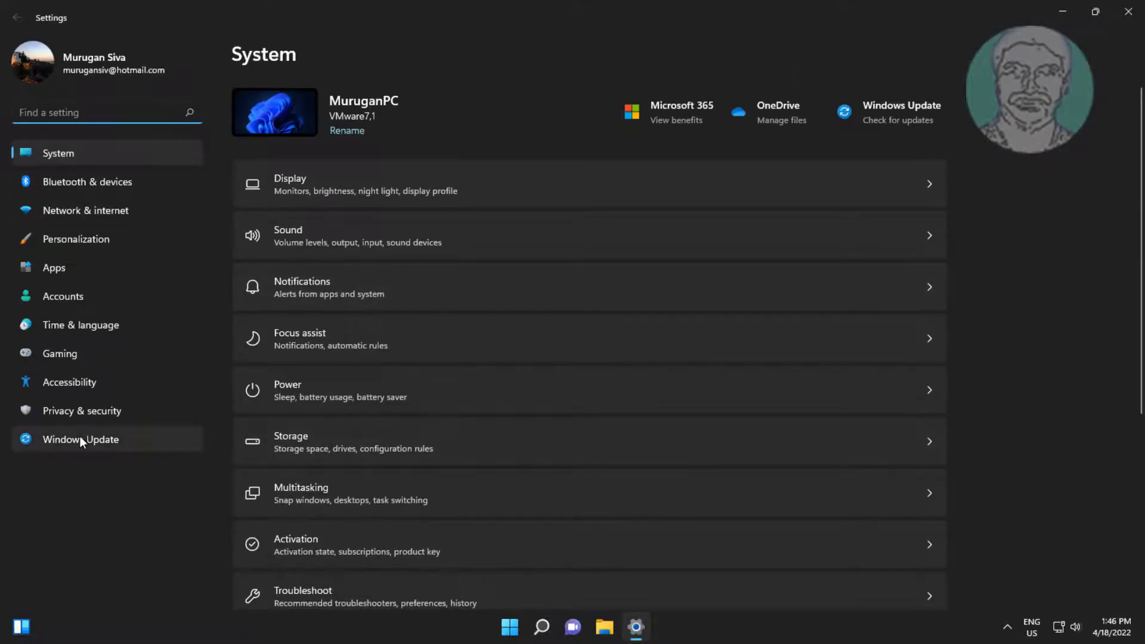
{"action": "left_click", "coordinate": [80, 437]}
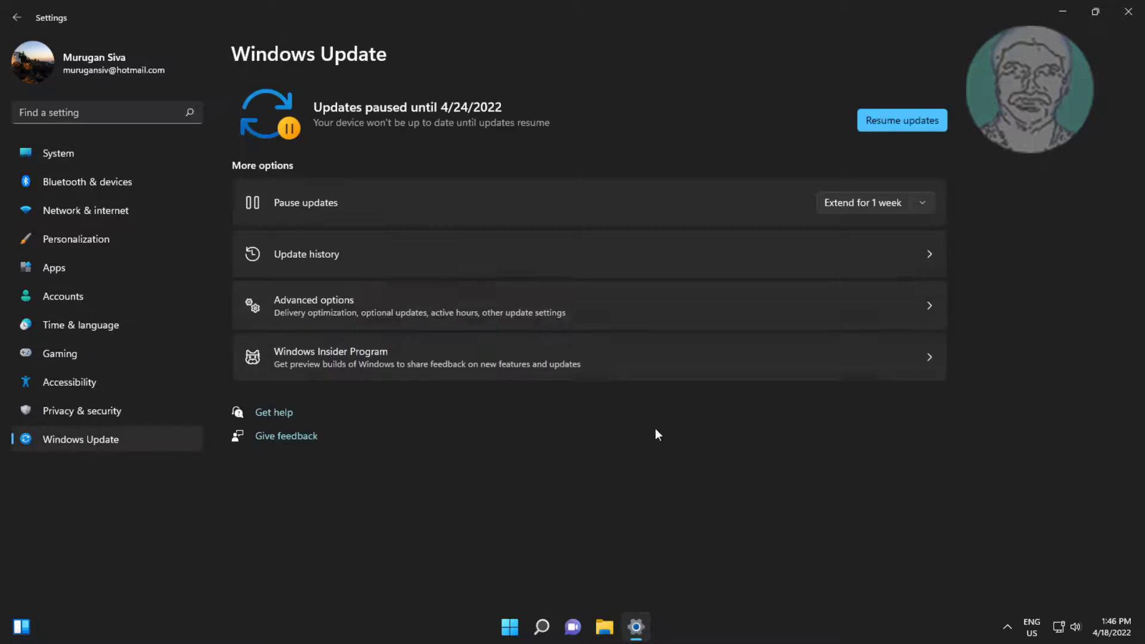
{"action": "left_click", "coordinate": [342, 299]}
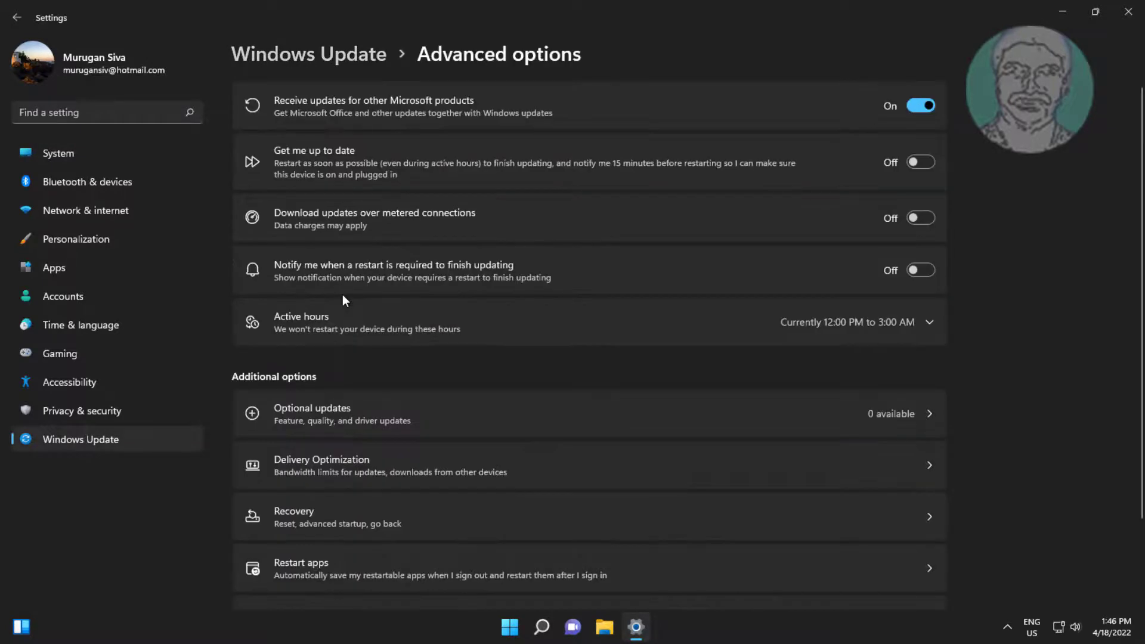
{"action": "left_click", "coordinate": [331, 427]}
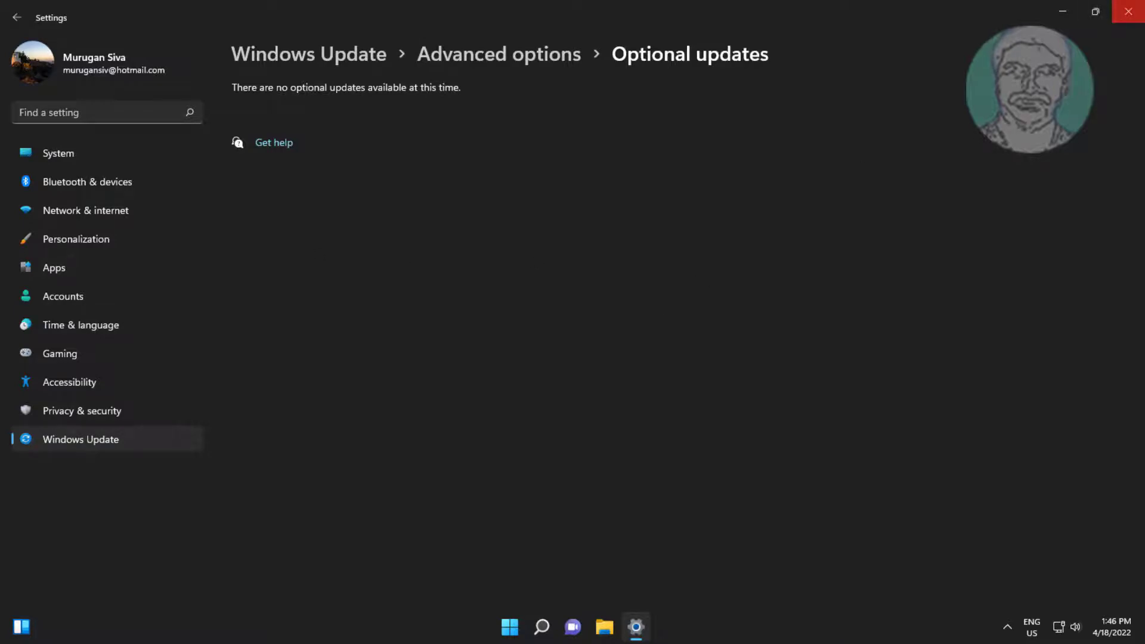
Close Settings, launch Command Prompt as administrator, and run sfc /scannow
{"action": "left_click", "coordinate": [1136, 17]}
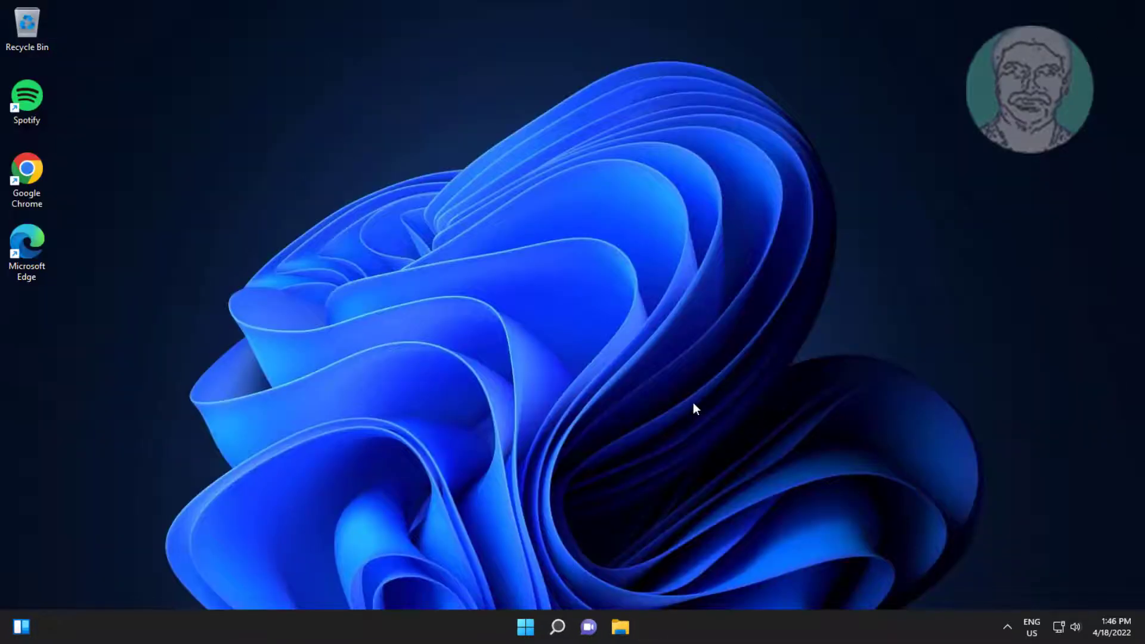
{"action": "left_click", "coordinate": [558, 626]}
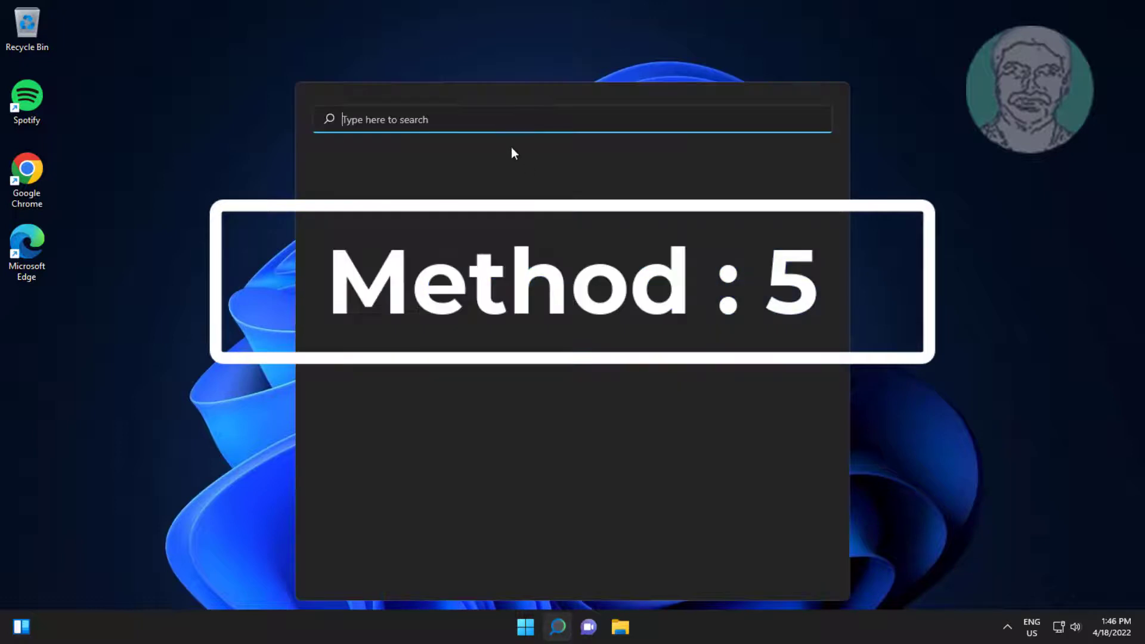
{"action": "type", "text": "cmd"}
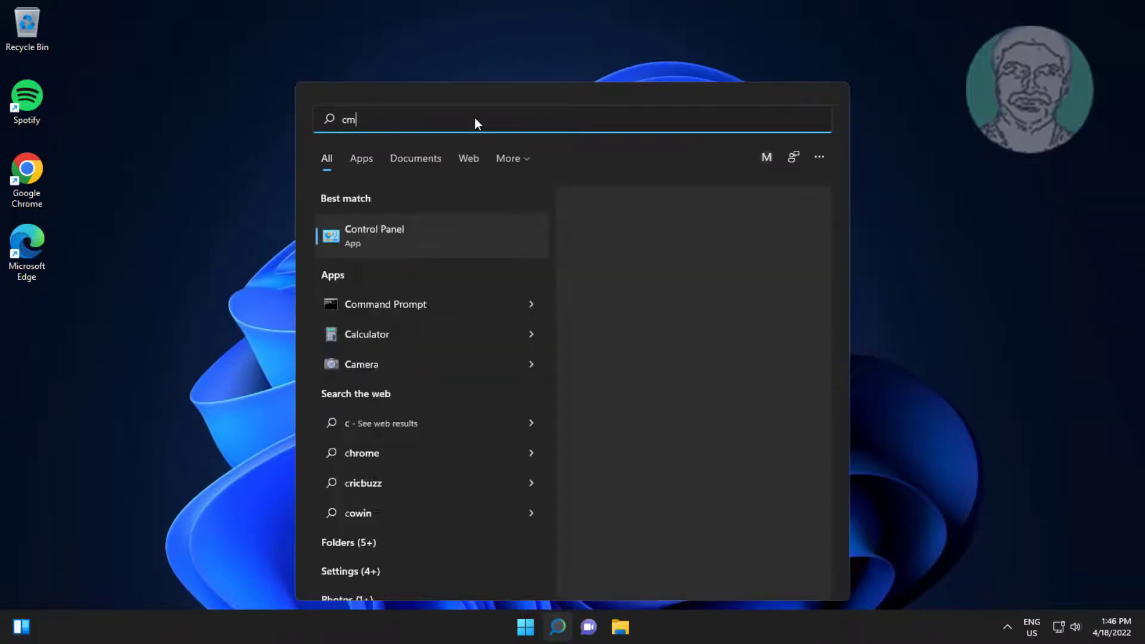
{"action": "right_click", "coordinate": [382, 230]}
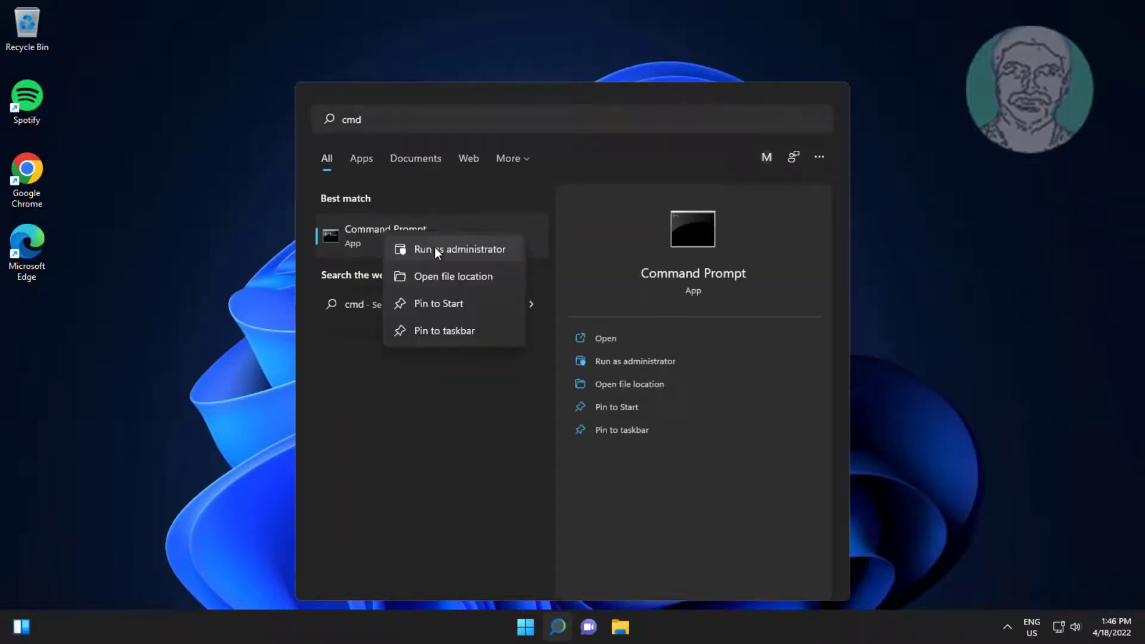
{"action": "left_click", "coordinate": [434, 247]}
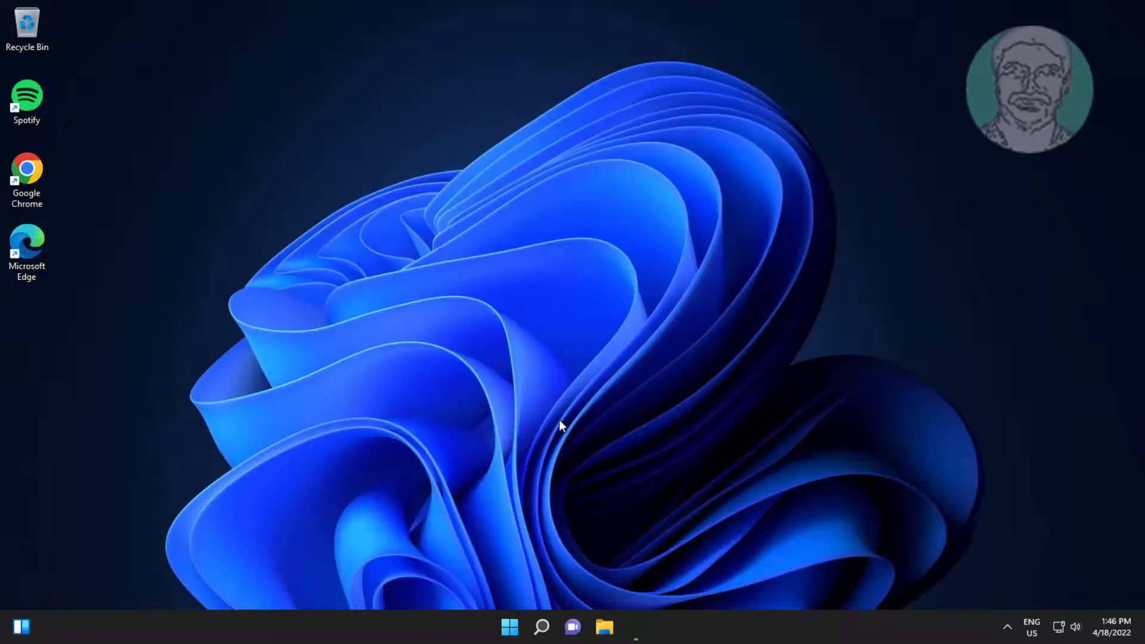
{"action": "left_click", "coordinate": [514, 428]}
{"action": "type", "text": "sfc"}
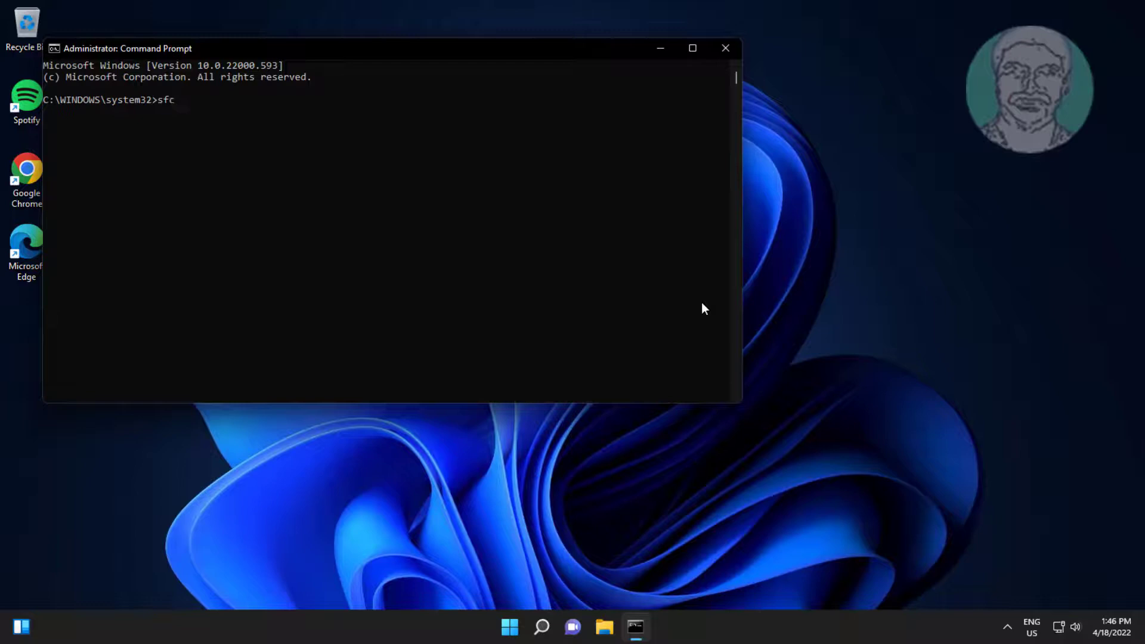
{"action": "type", "text": " /scanno"}
{"action": "type", "text": "w"}
{"action": "key", "text": "Return"}
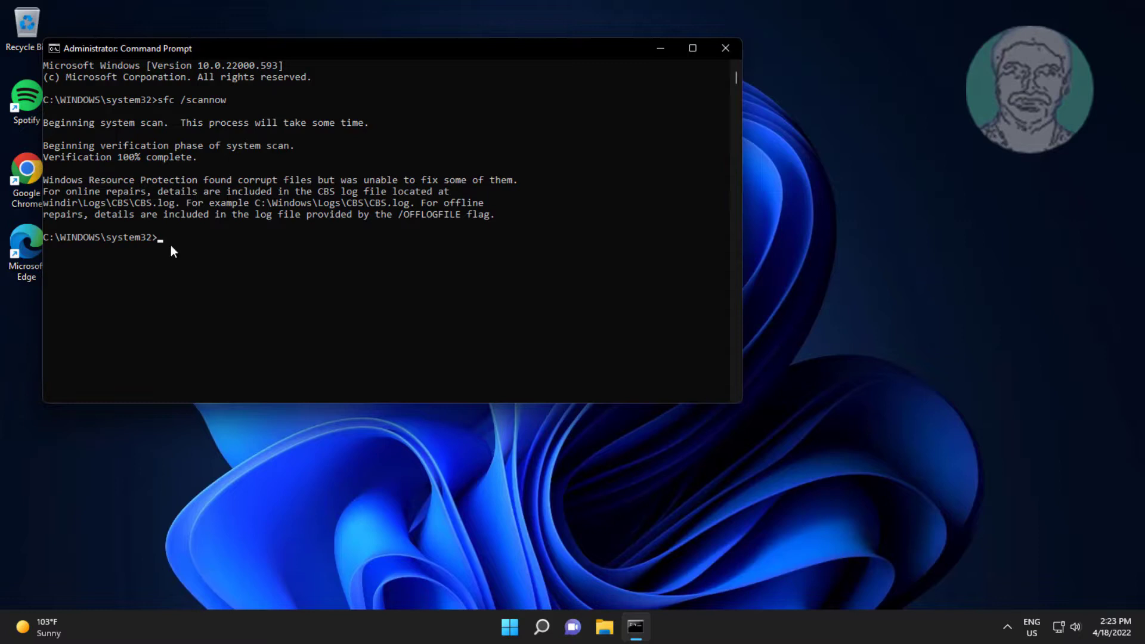
Exit Command Prompt and restart the computer from the Start menu power options
{"action": "type", "text": "exit"}
{"action": "key", "text": "Return"}
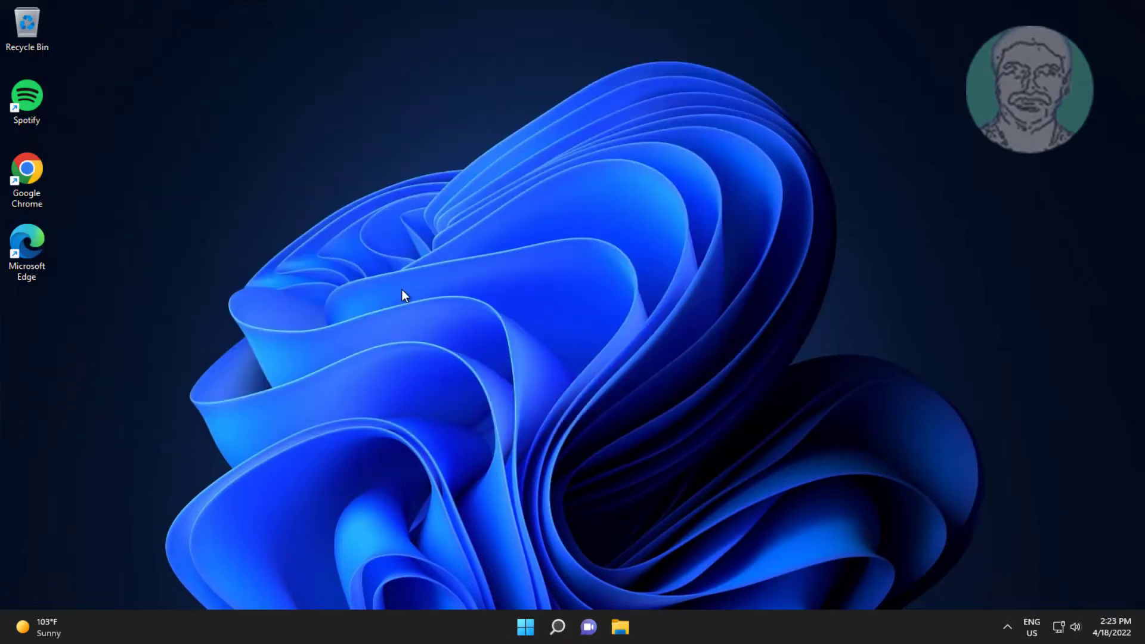
{"action": "left_click", "coordinate": [524, 626]}
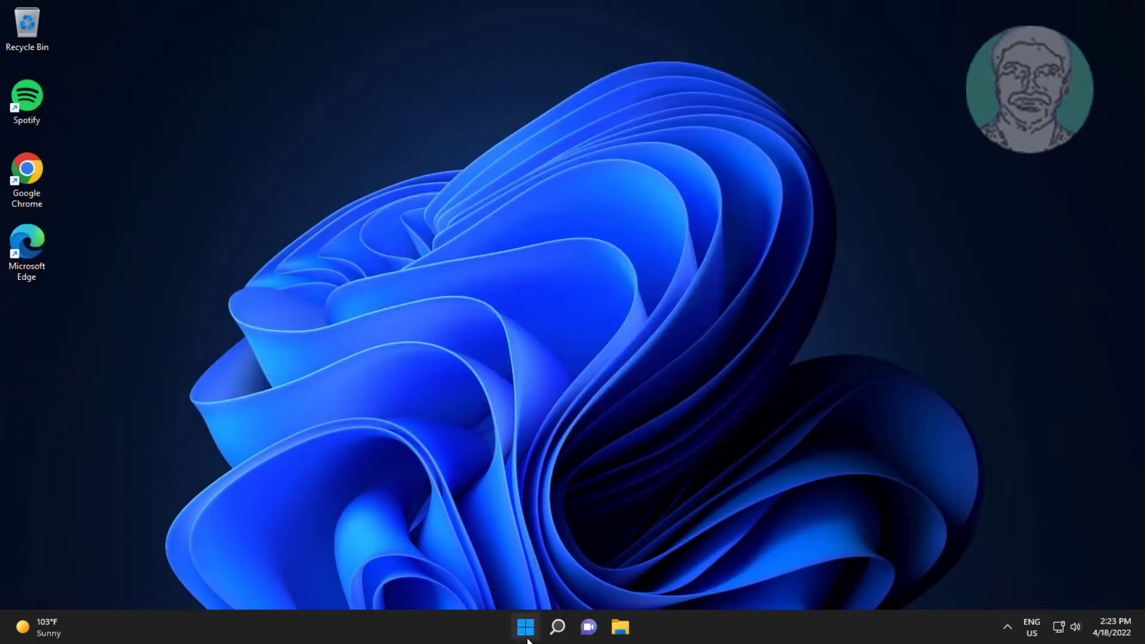
{"action": "left_click", "coordinate": [750, 577]}
{"action": "left_click", "coordinate": [769, 542]}
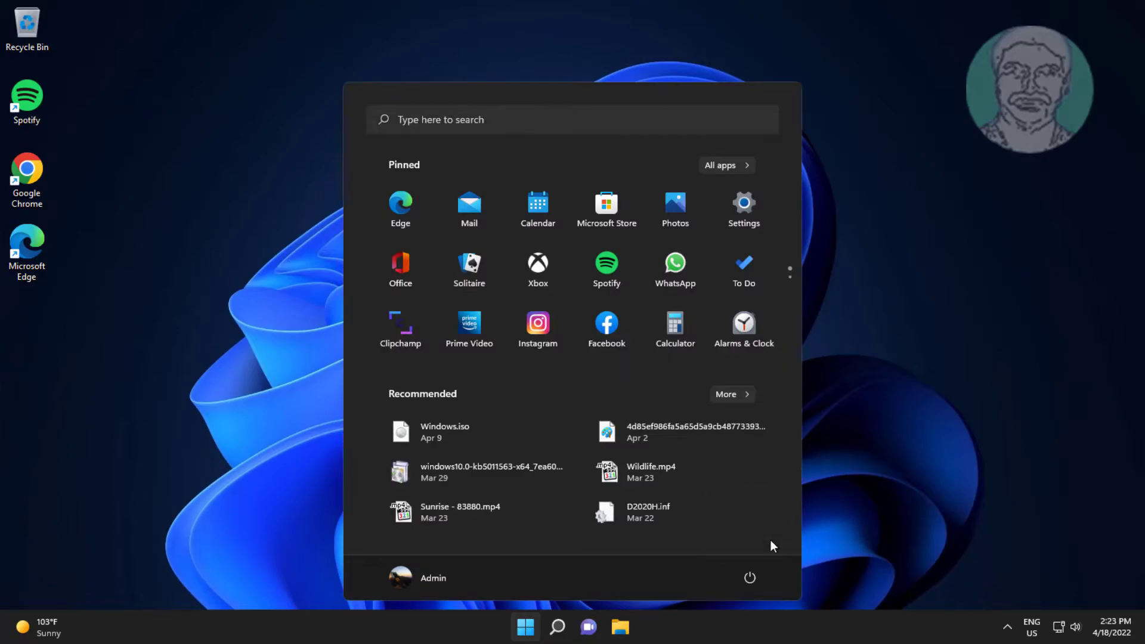